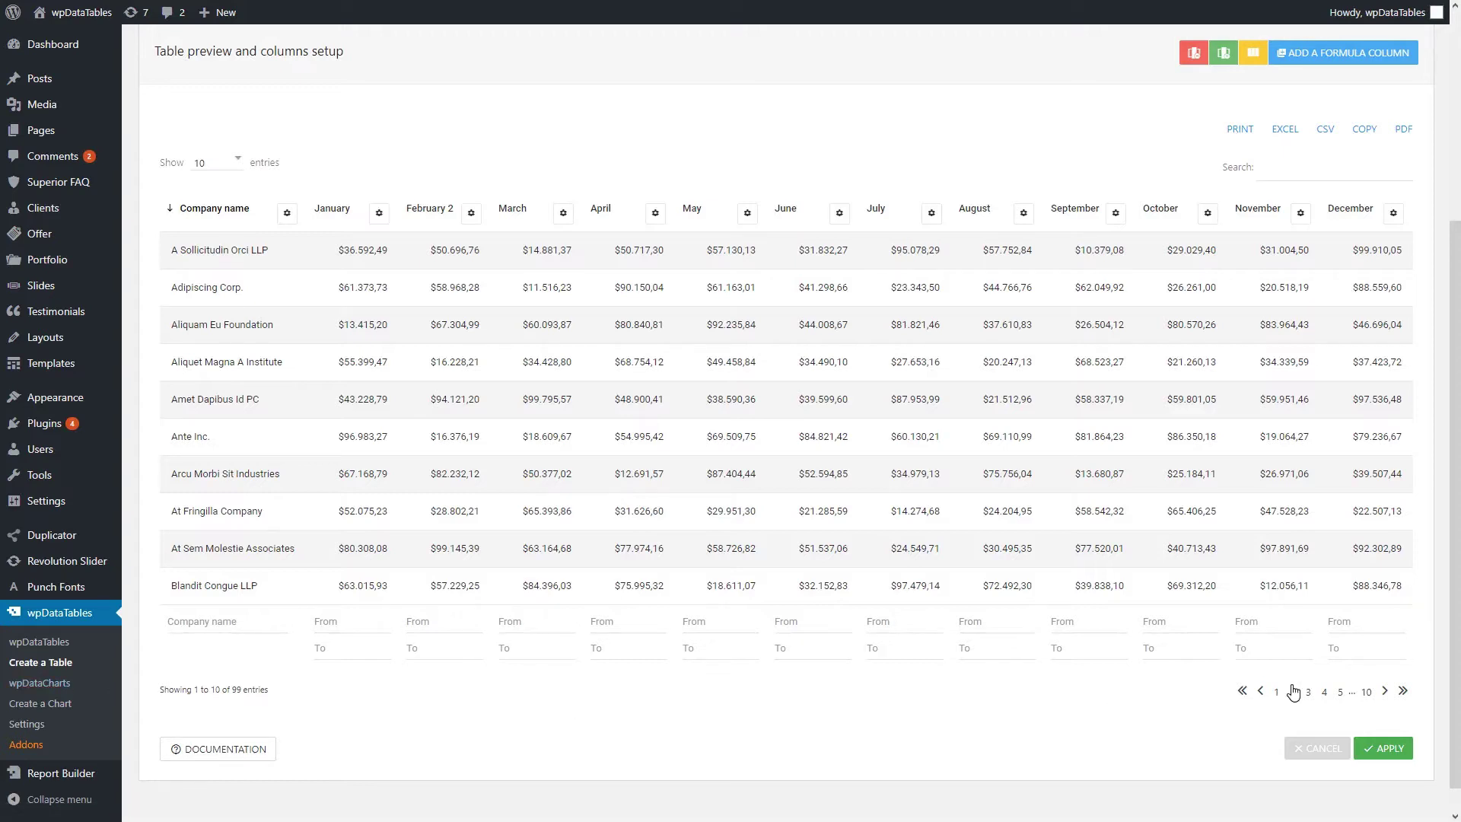
# Step: Page through the table to entries 41–50, then open the January column's conditional formatting
pyautogui.click(1294, 691)
pyautogui.click(1308, 694)
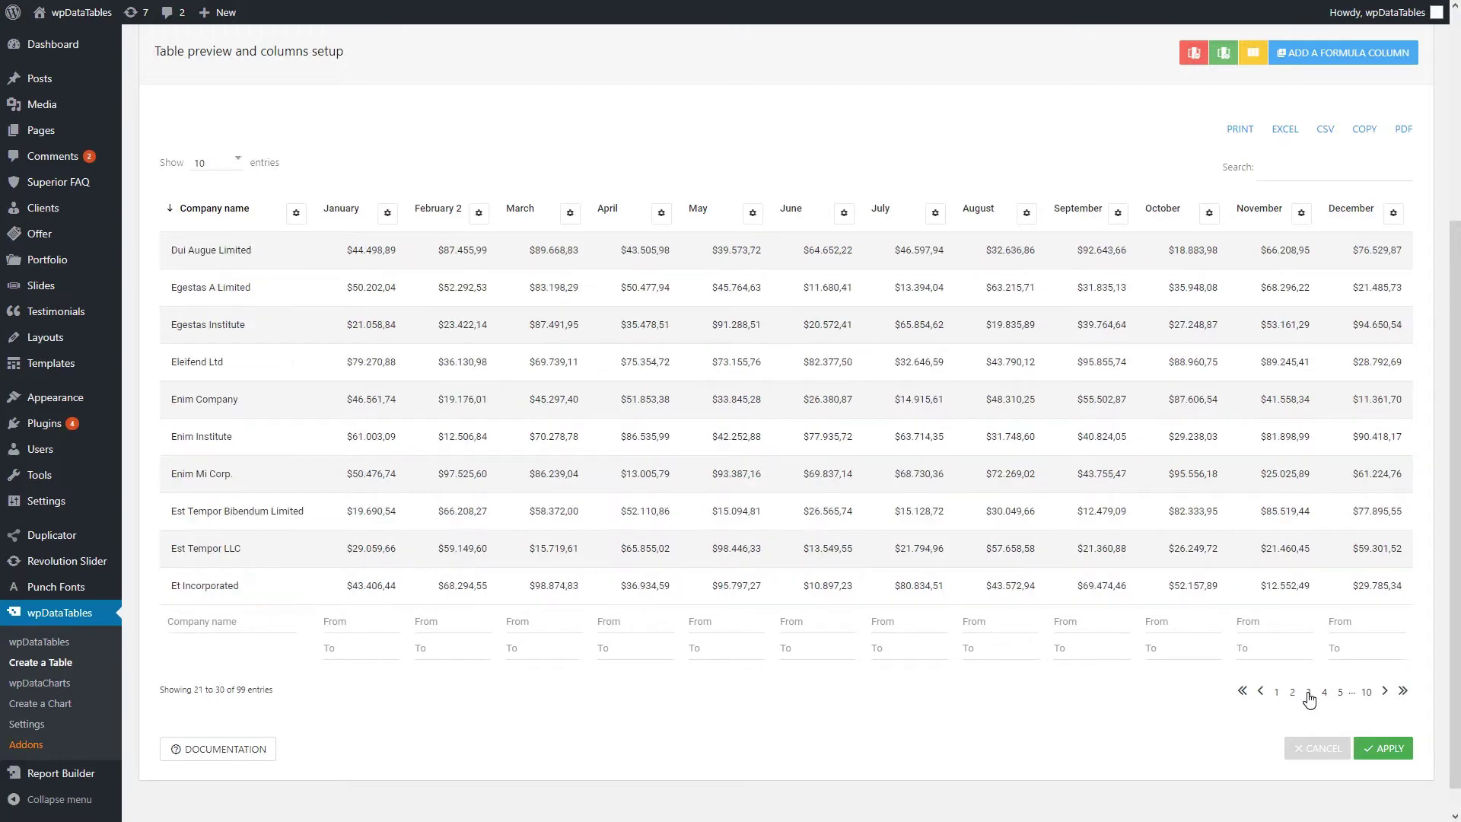
pyautogui.click(1325, 693)
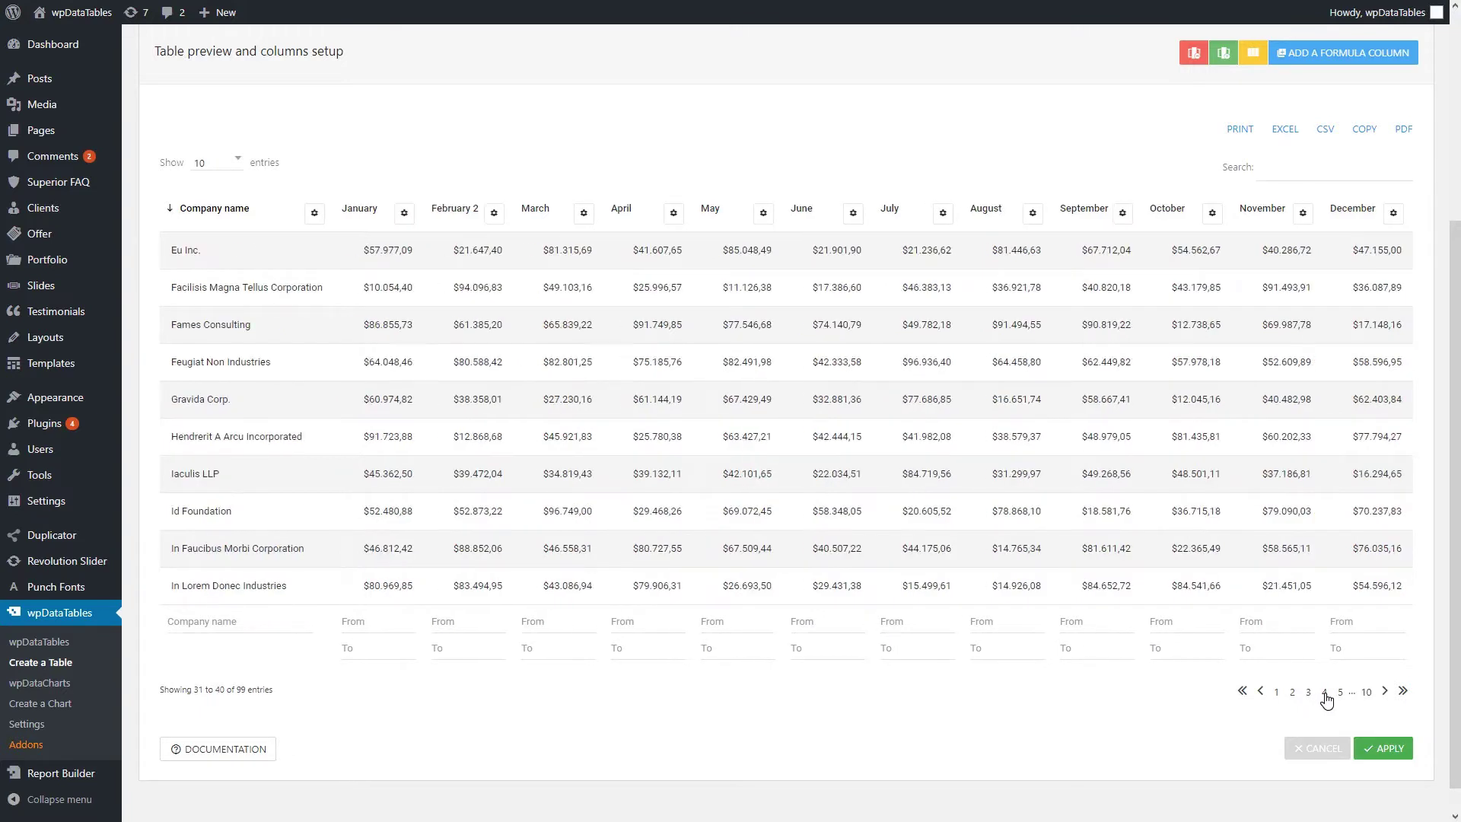
pyautogui.click(1340, 693)
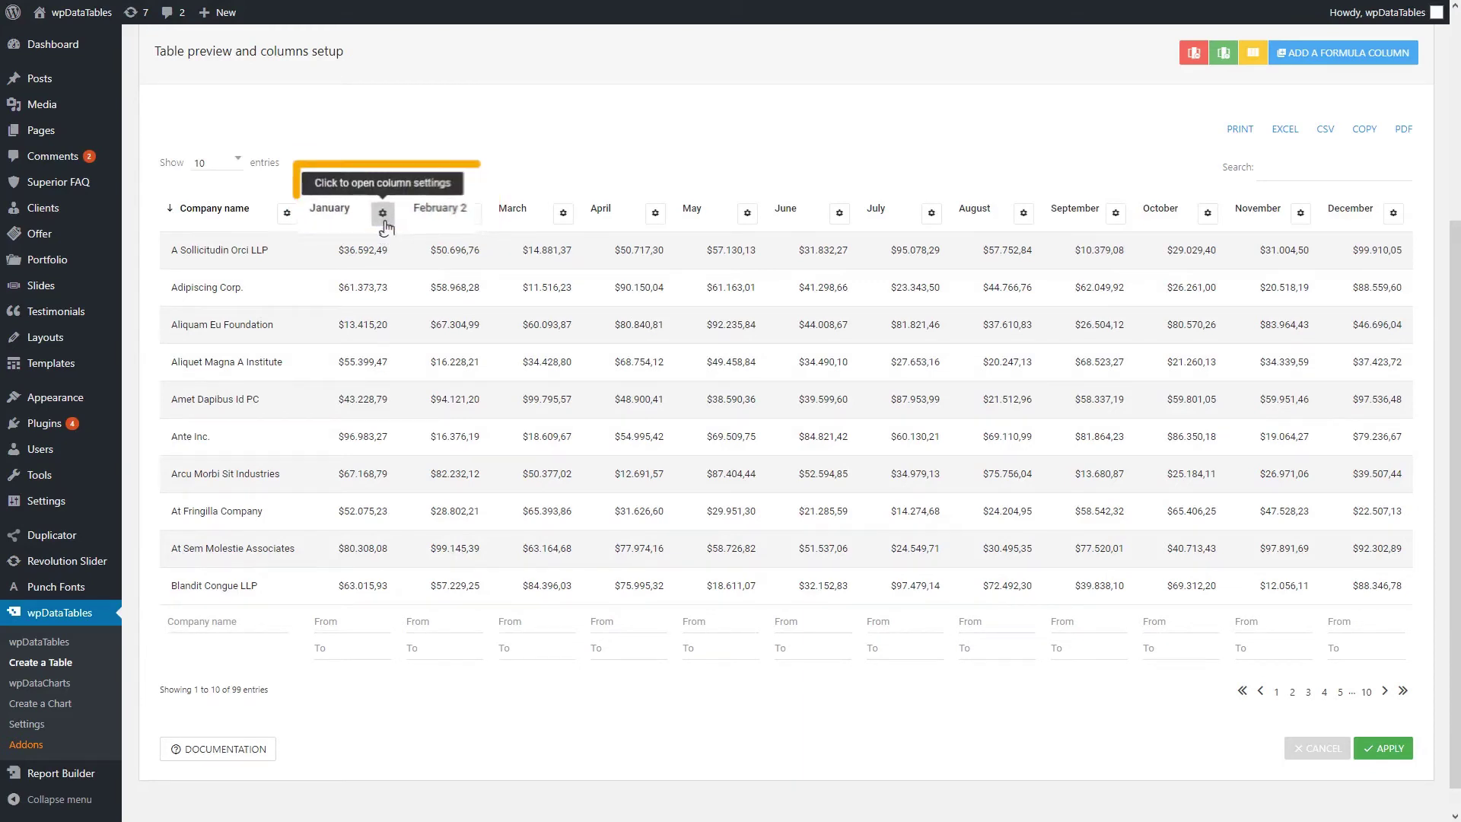
pyautogui.click(381, 215)
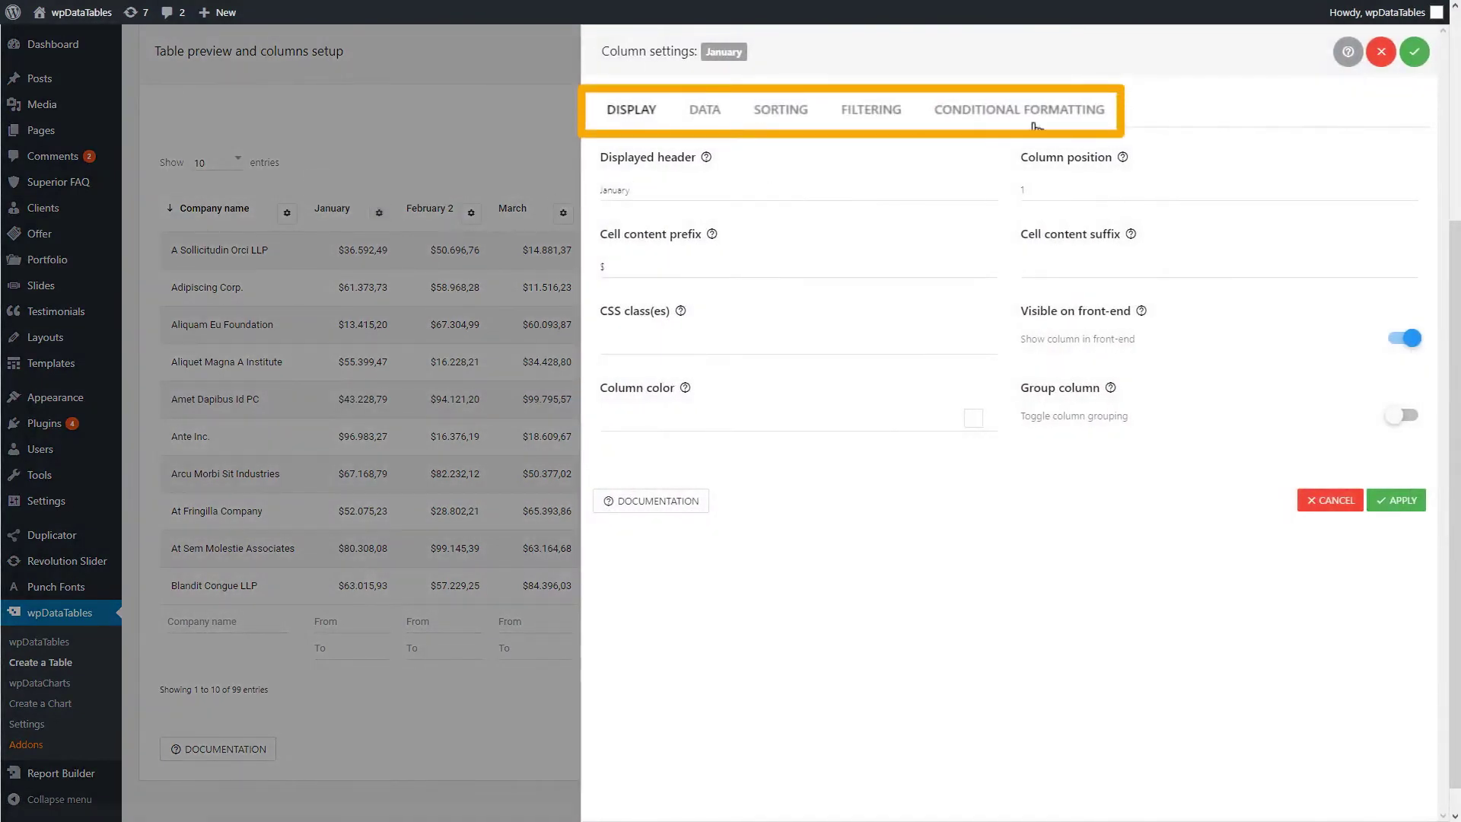
pyautogui.click(1035, 114)
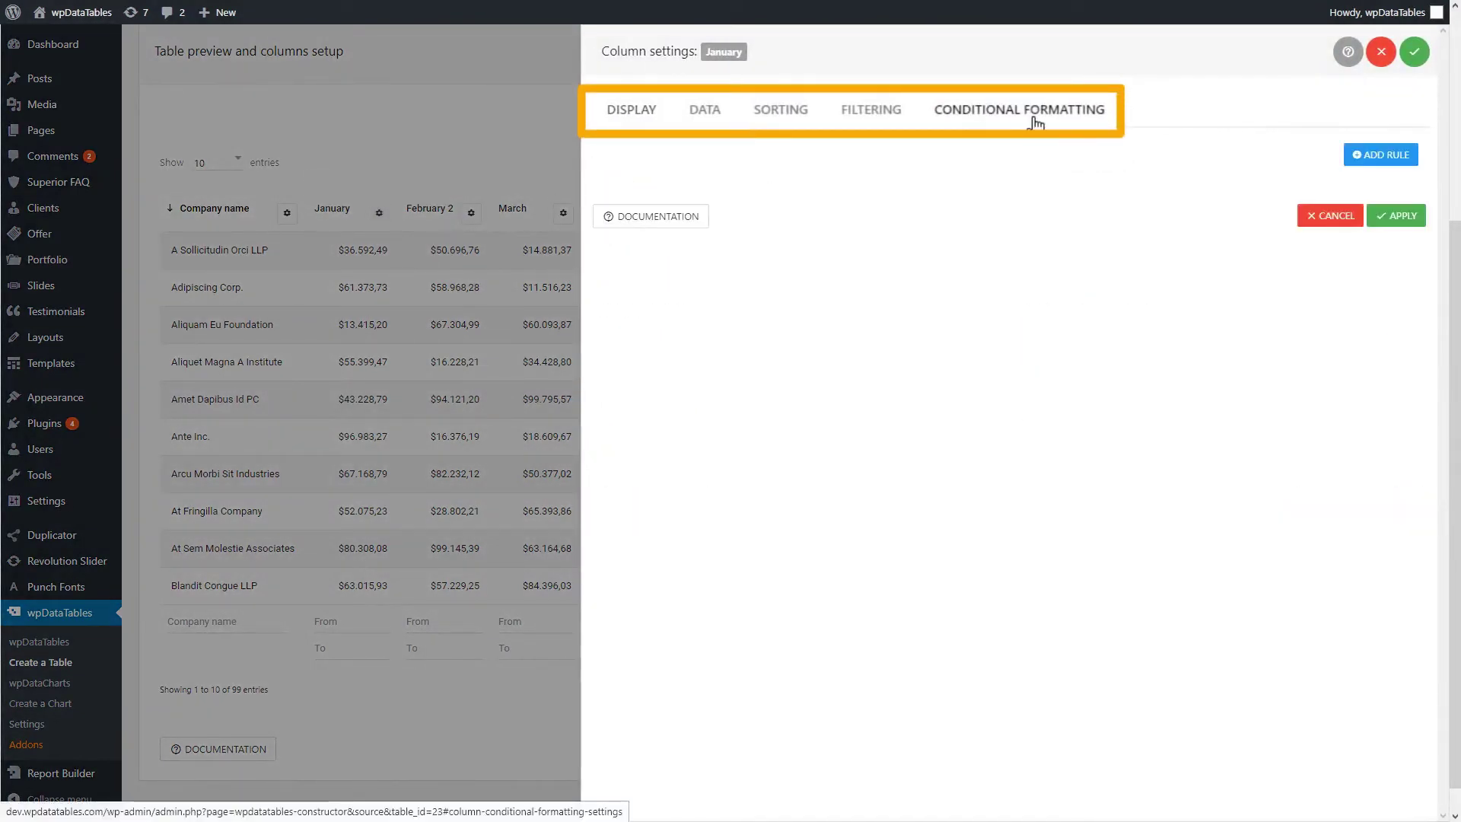
# Step: Add a January formatting rule: if cell value > 30000
pyautogui.click(1386, 161)
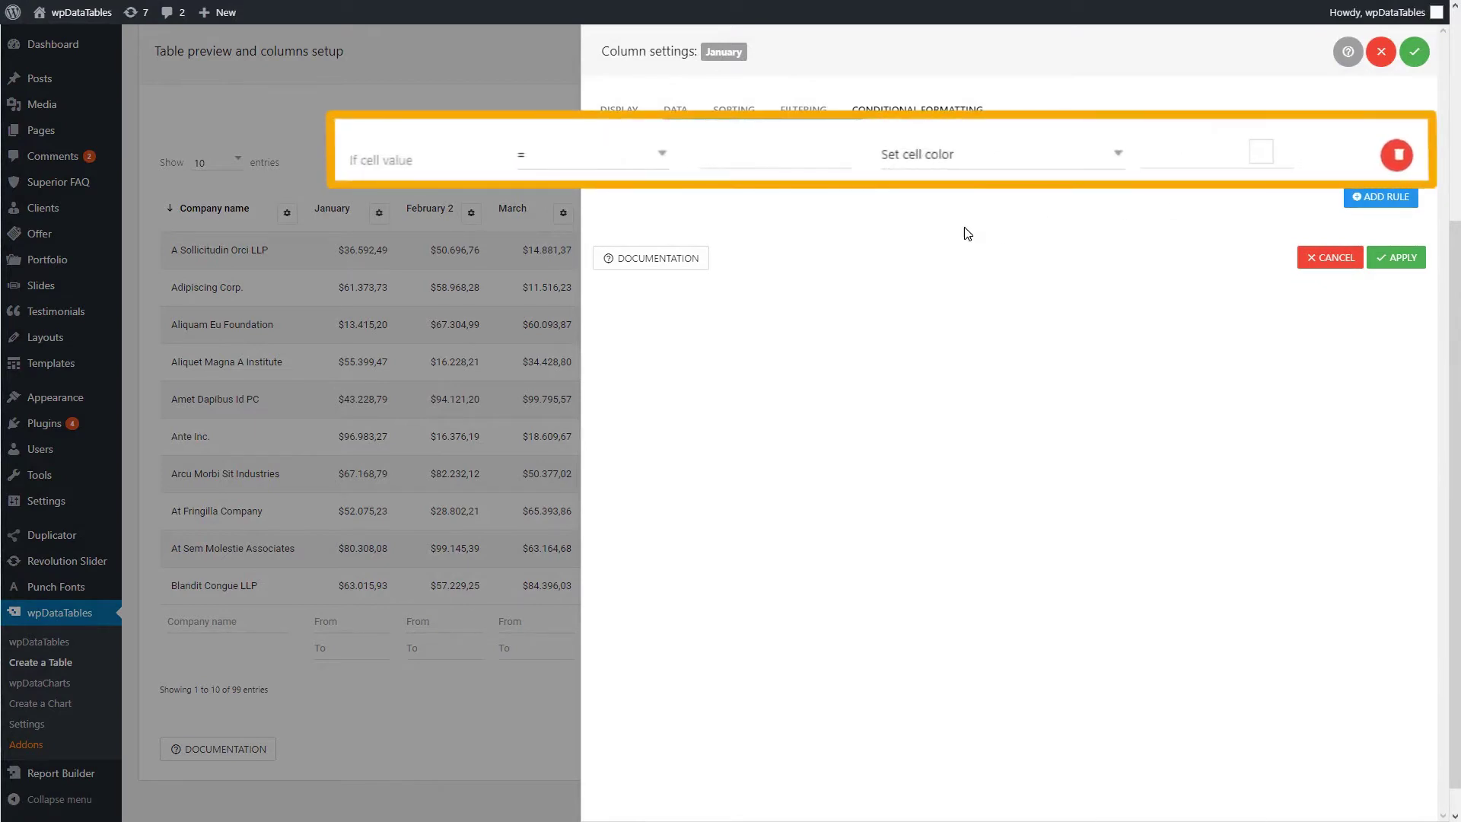
pyautogui.click(661, 155)
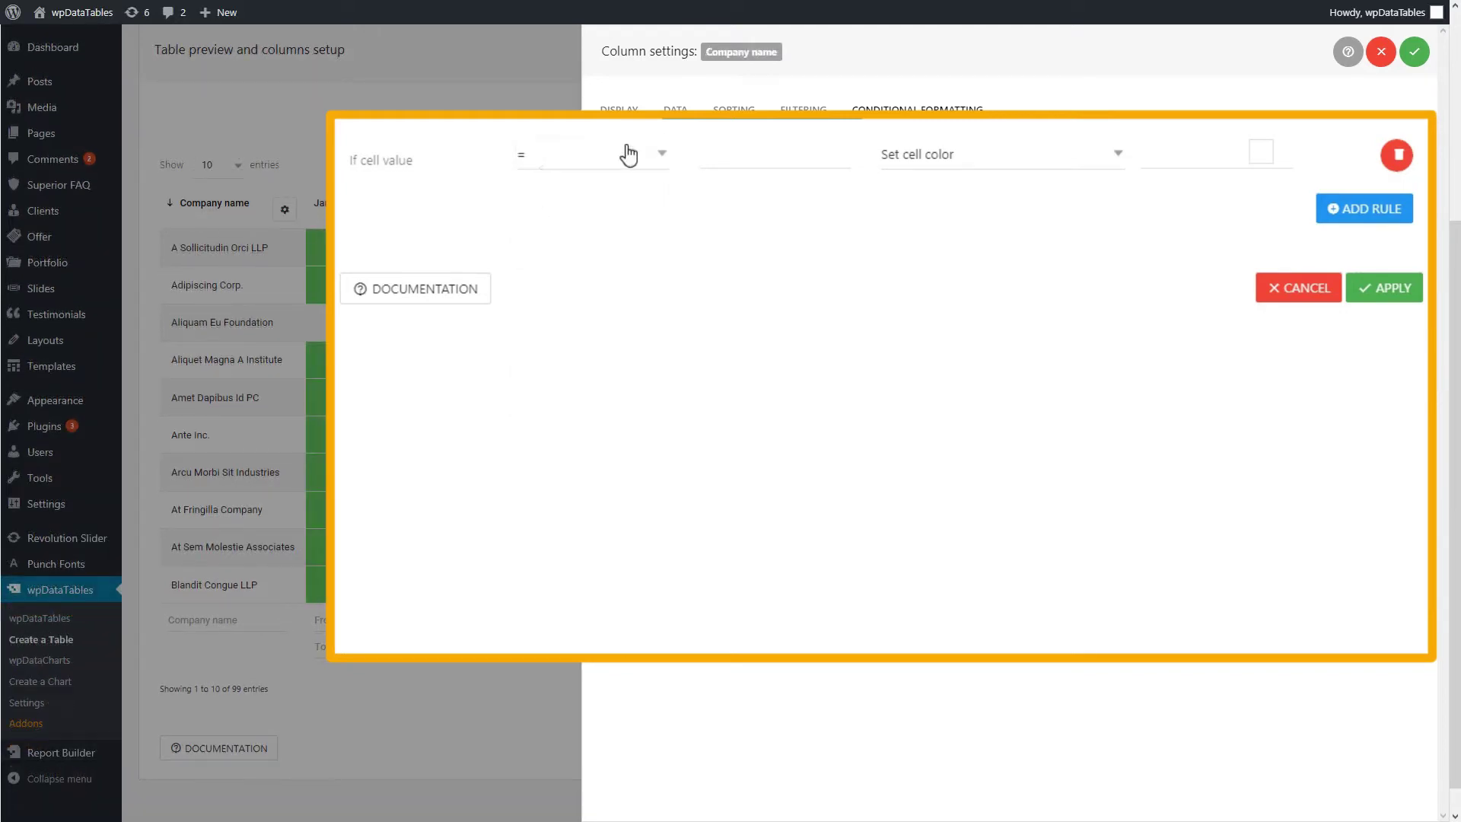
pyautogui.click(621, 155)
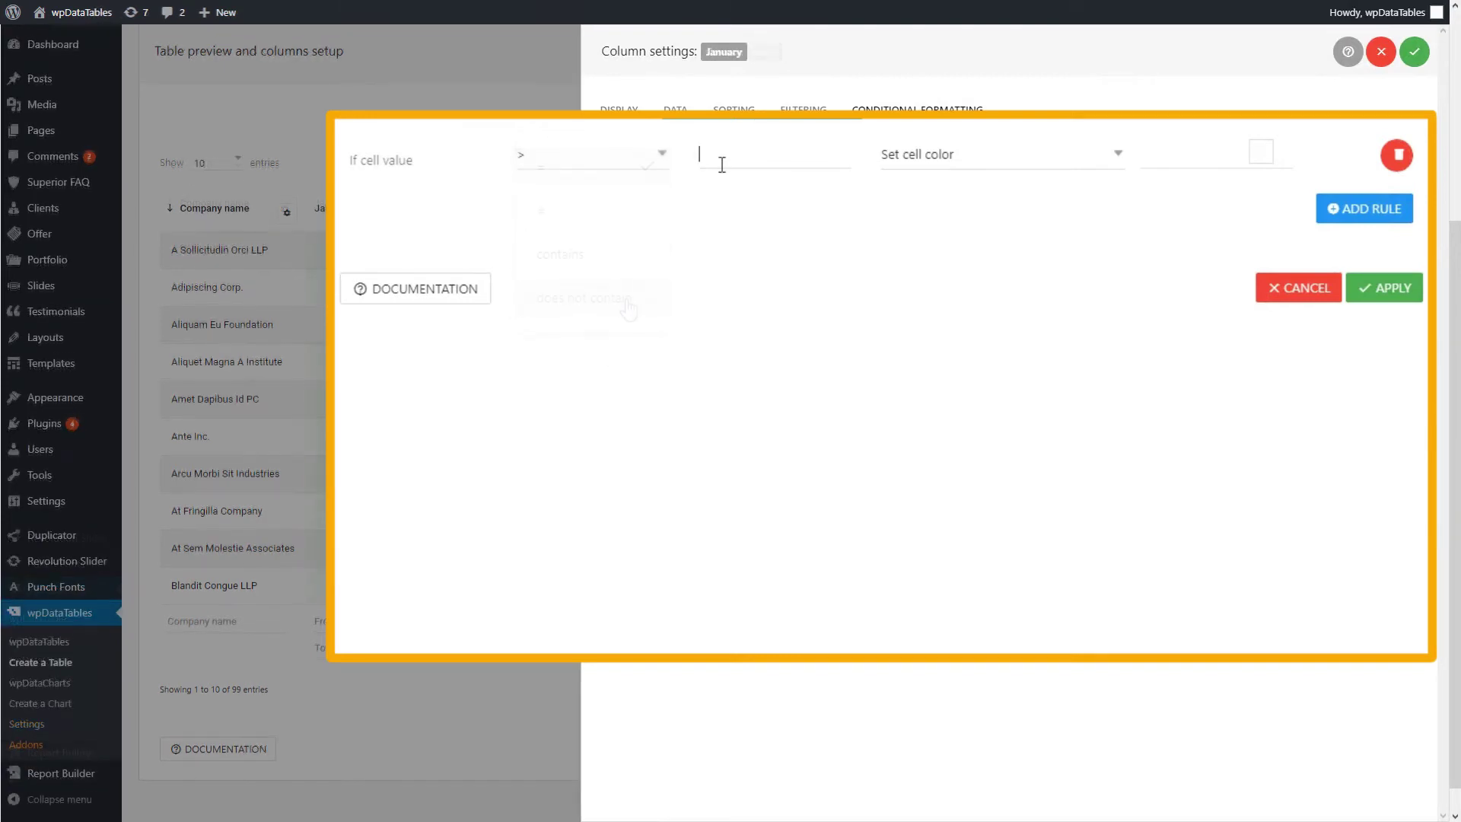
pyautogui.click(723, 164)
pyautogui.write('30000')
# Step: Show the January rule's action options, such as Set cell color
pyautogui.click(1011, 165)
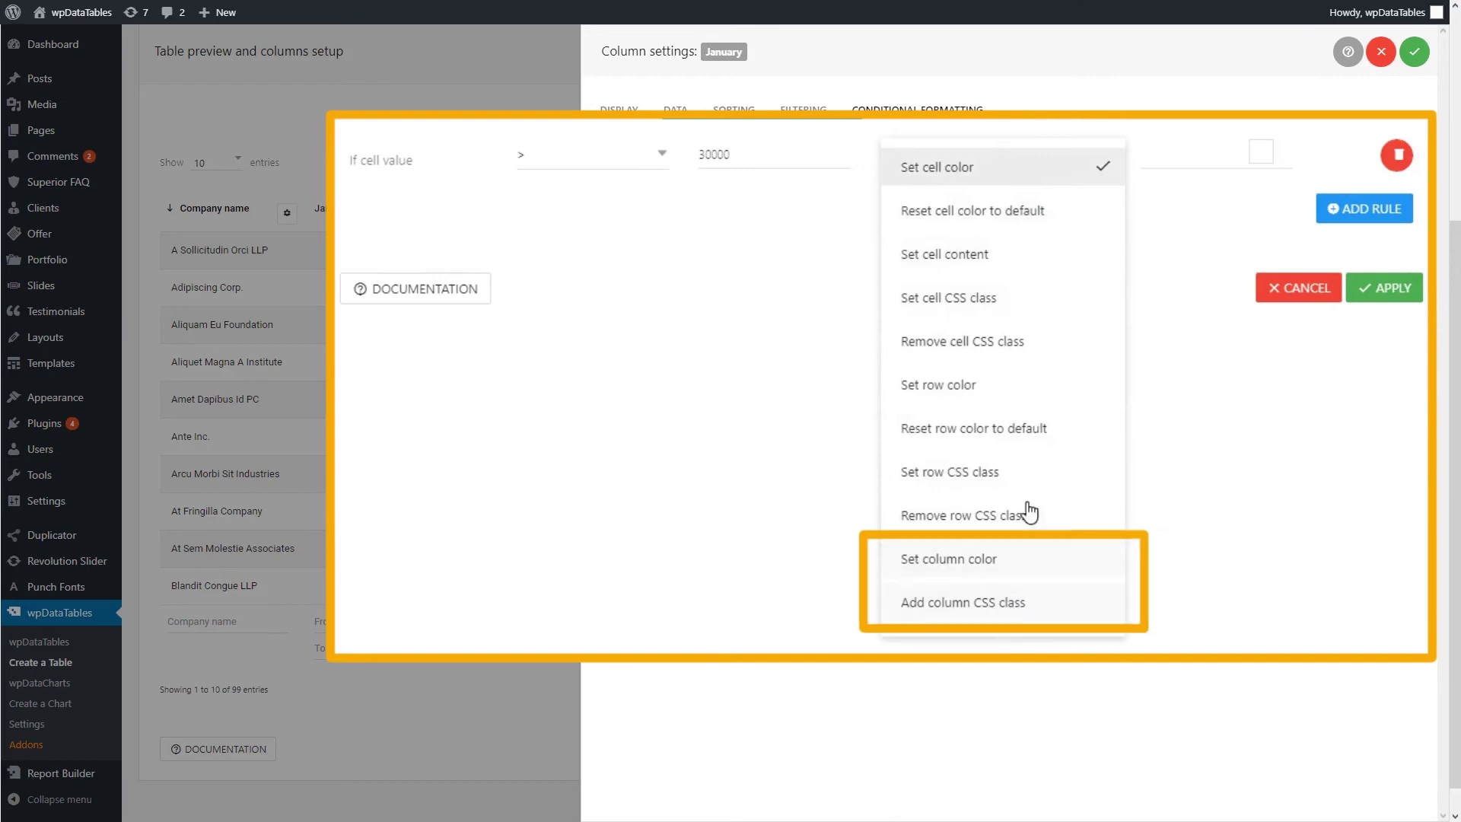
# Step: Keep Set cell color as the action and choose the over-30000 rule's colour in the picker
pyautogui.click(1020, 164)
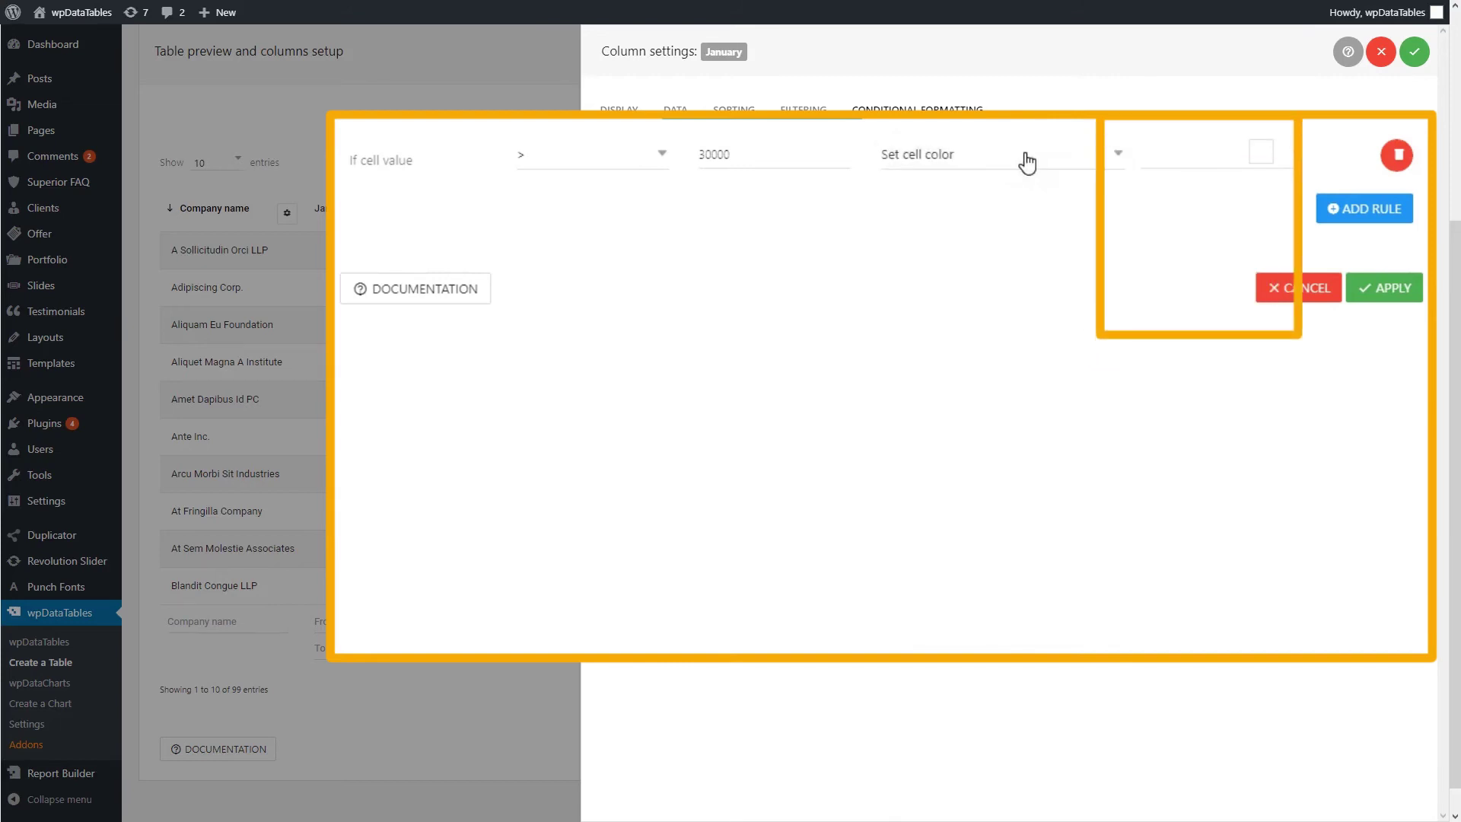
pyautogui.click(1254, 158)
pyautogui.click(1246, 245)
pyautogui.click(1204, 299)
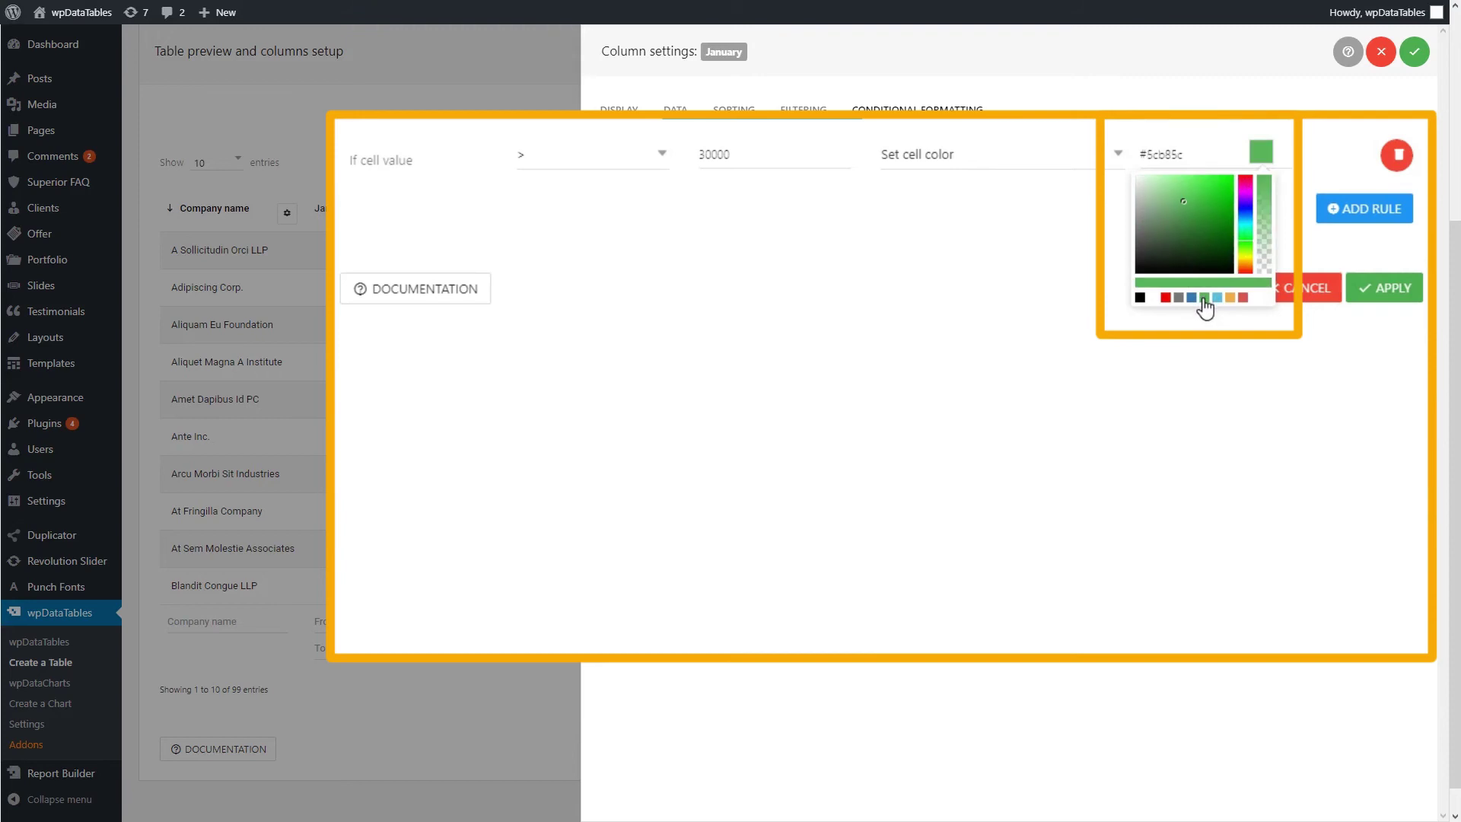
pyautogui.click(1208, 357)
pyautogui.doubleClick(1215, 155)
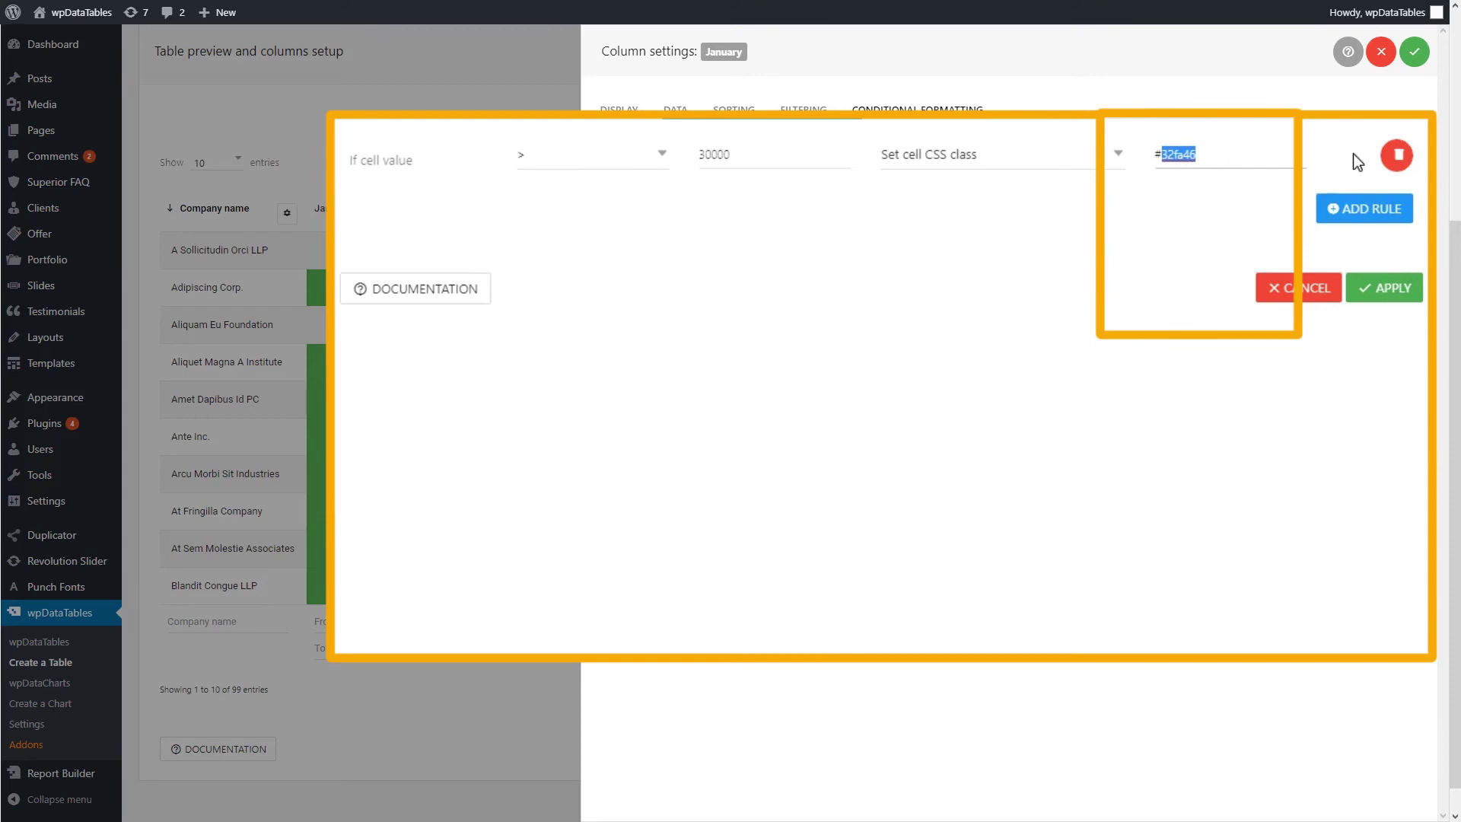
pyautogui.click(1396, 157)
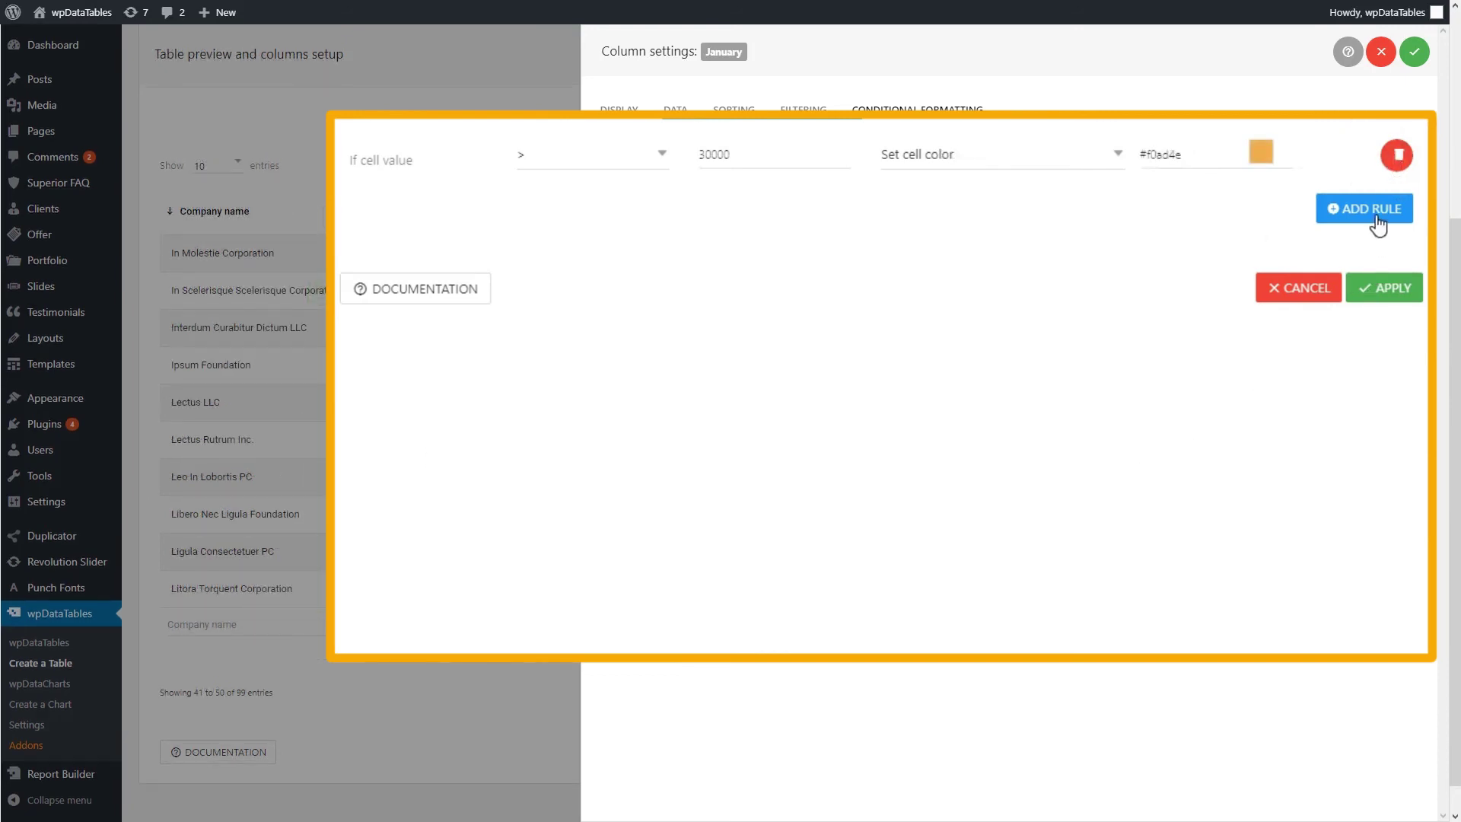
# Step: Add a second January rule, > 60000 coloured green, and apply the formatting
pyautogui.click(1379, 225)
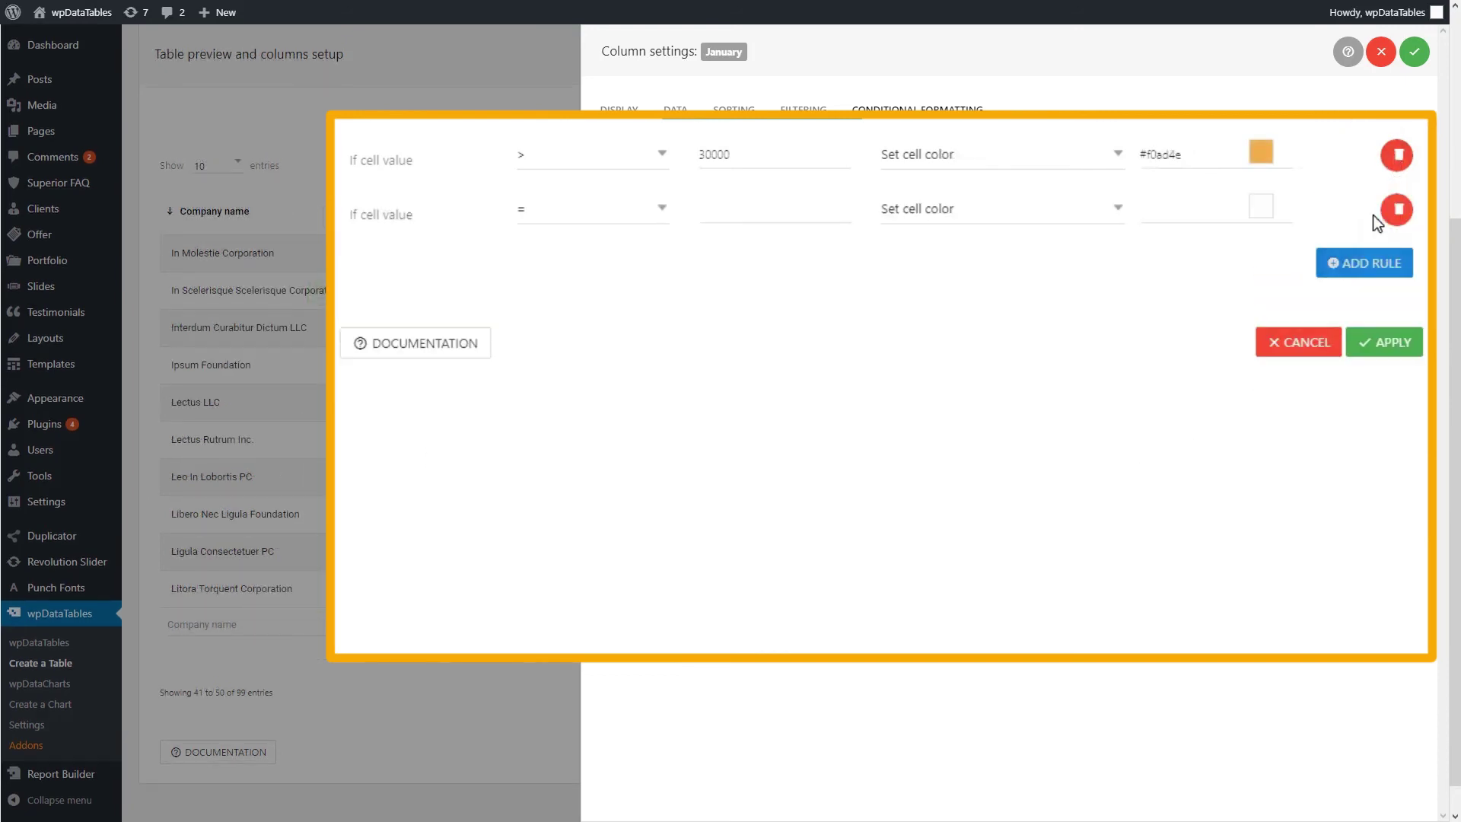
pyautogui.click(661, 220)
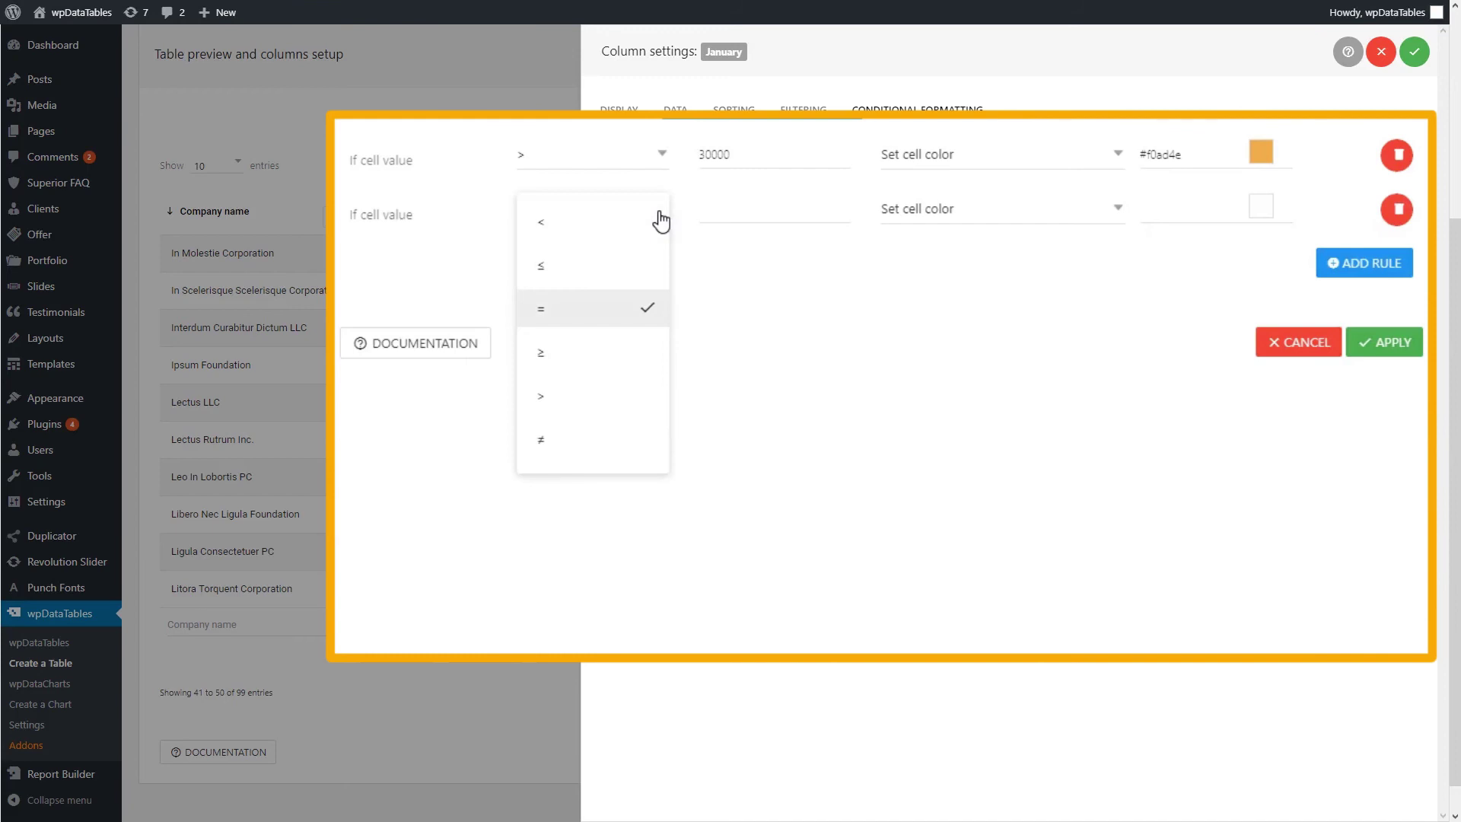
pyautogui.click(595, 405)
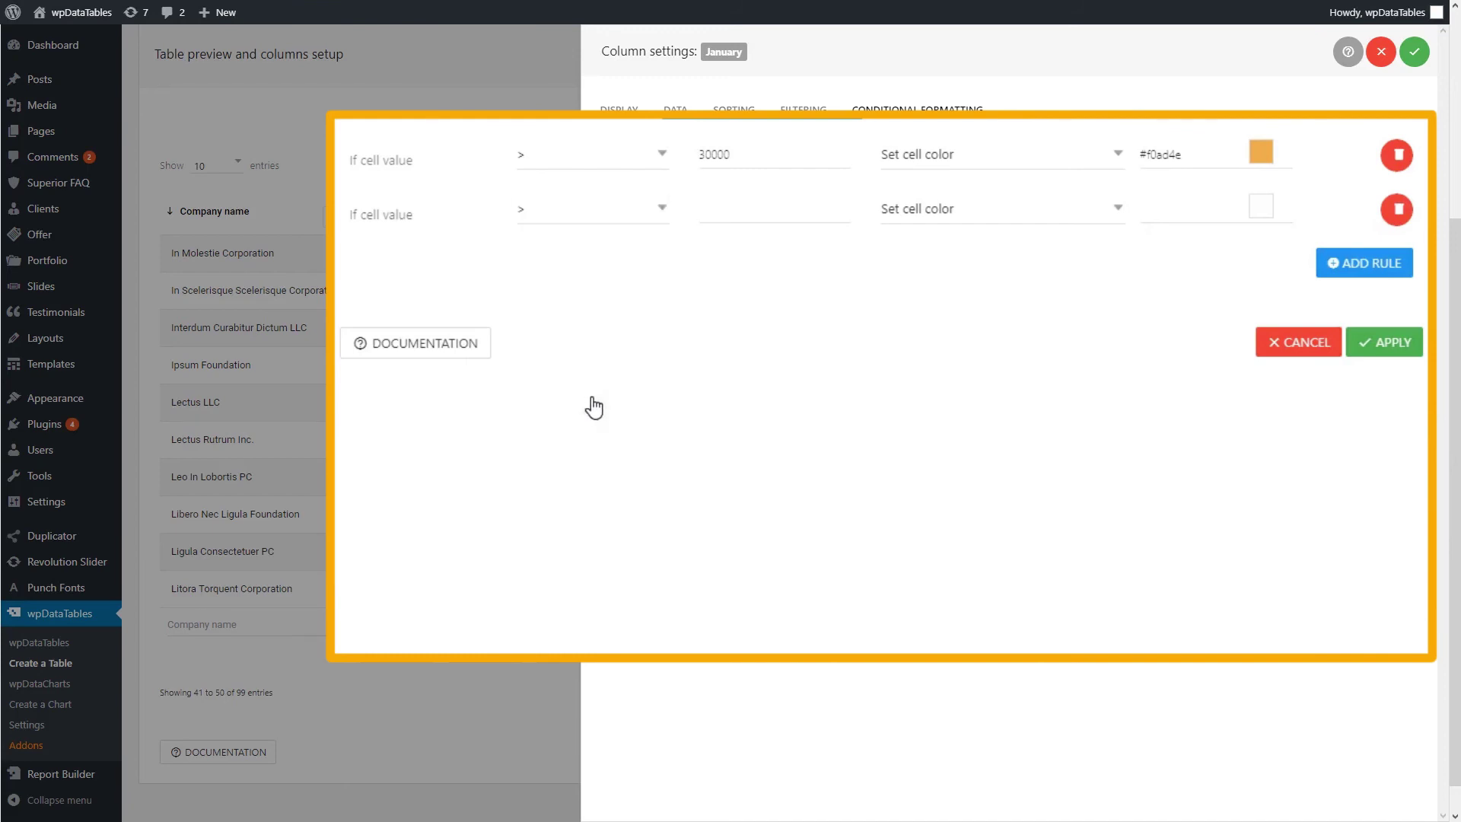
pyautogui.click(723, 211)
pyautogui.write('60000')
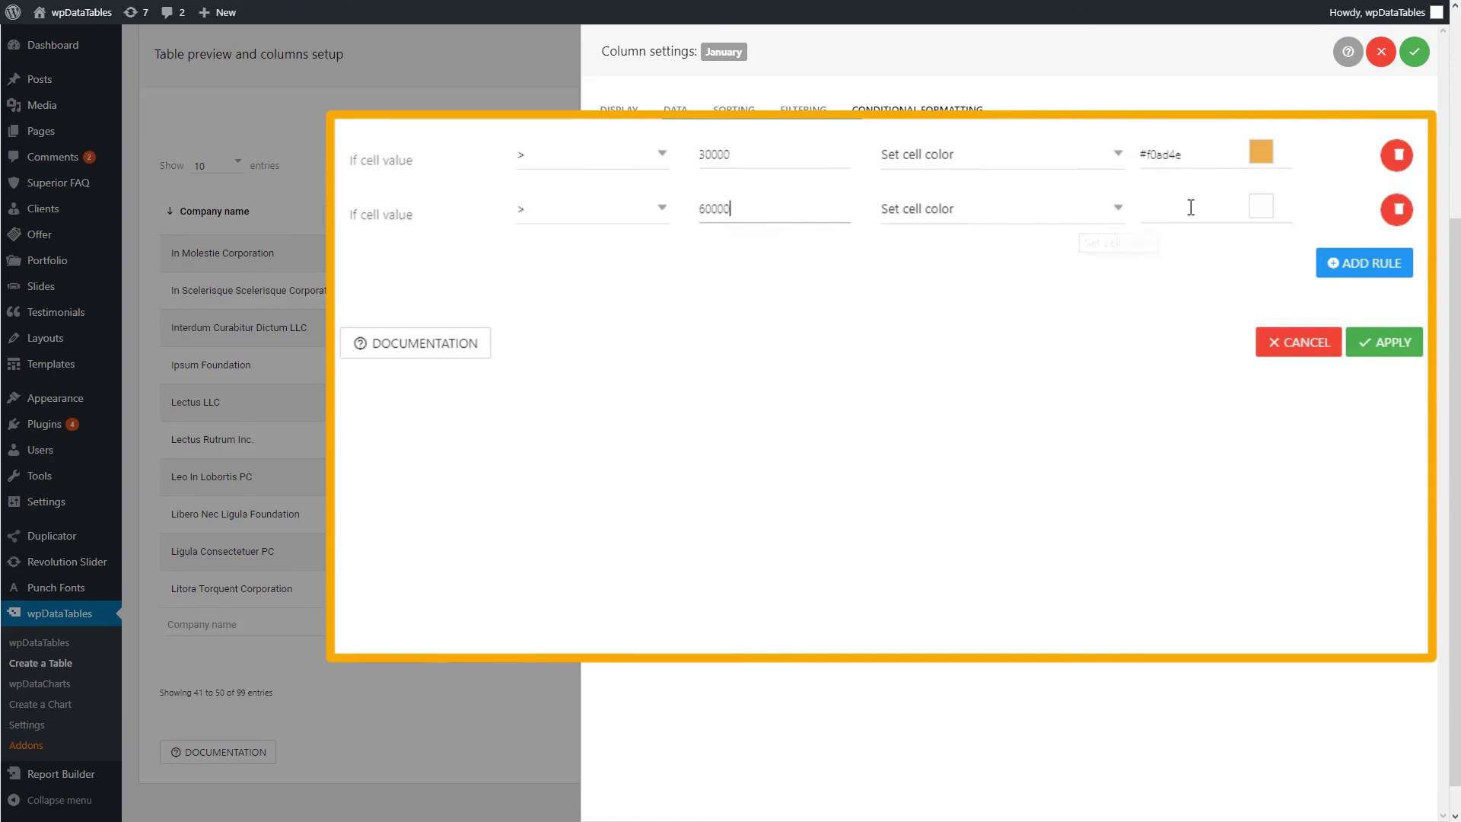
pyautogui.click(1257, 210)
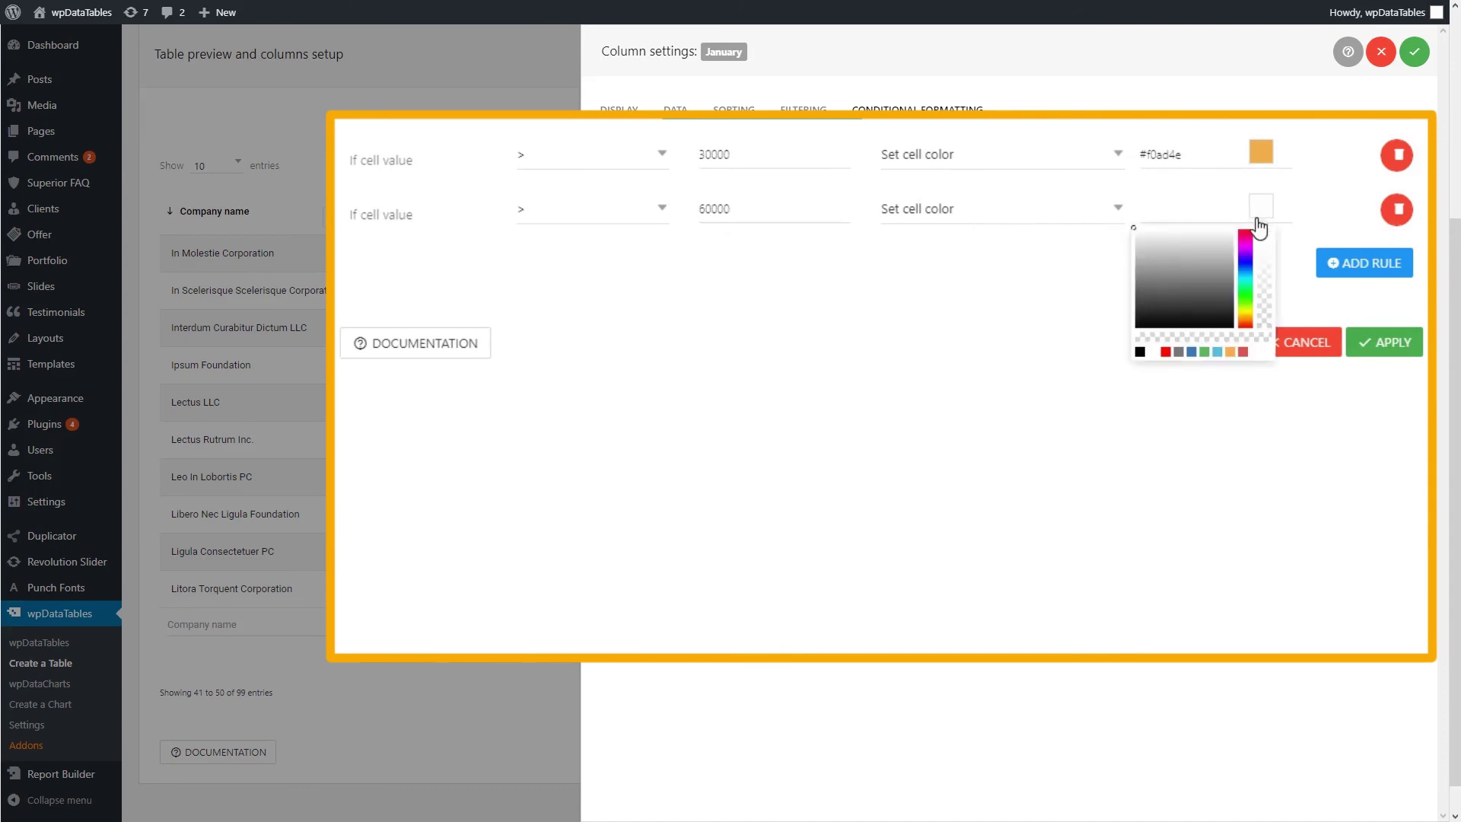
pyautogui.click(1205, 352)
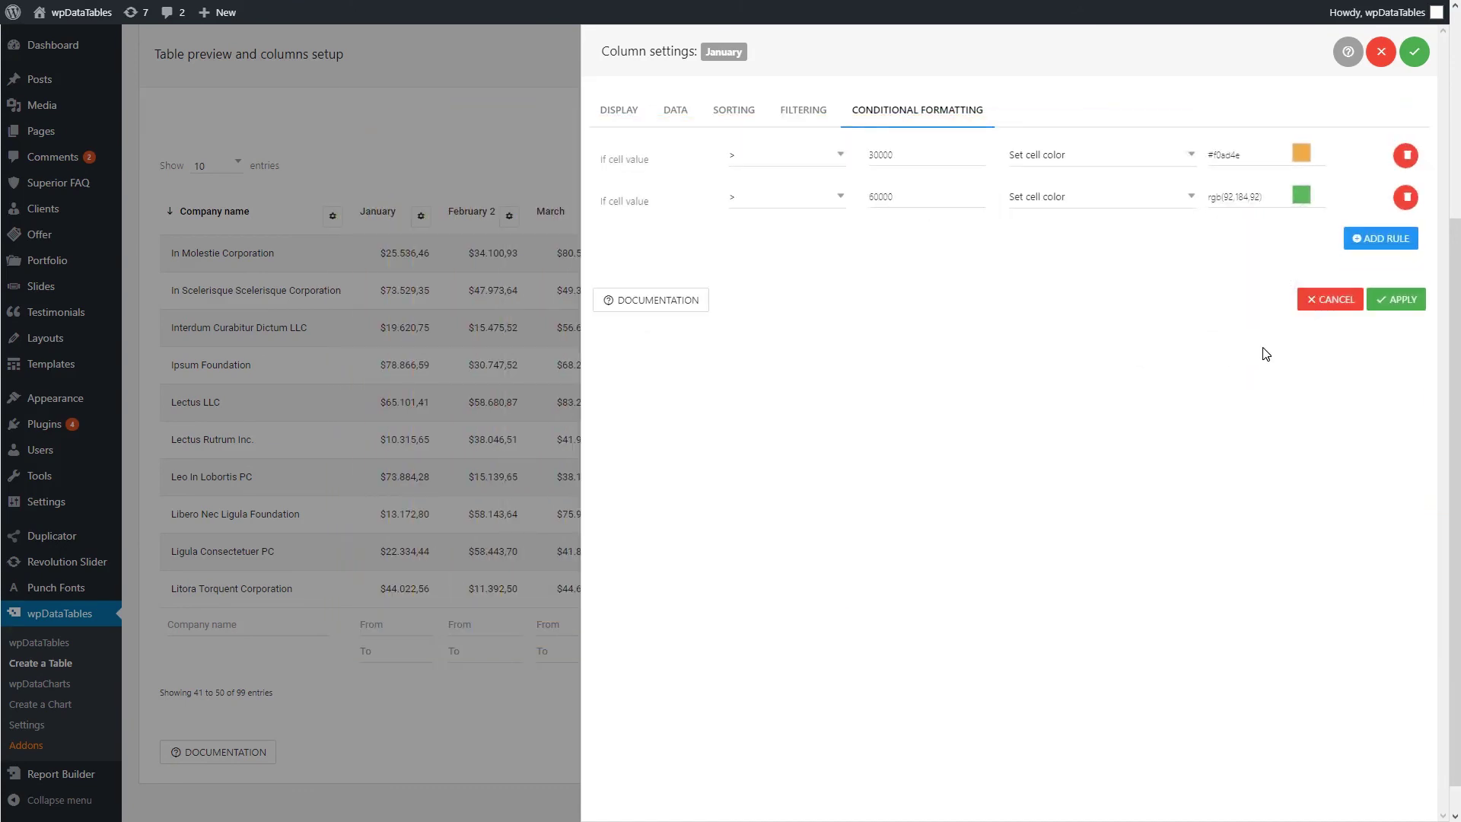
pyautogui.click(1406, 303)
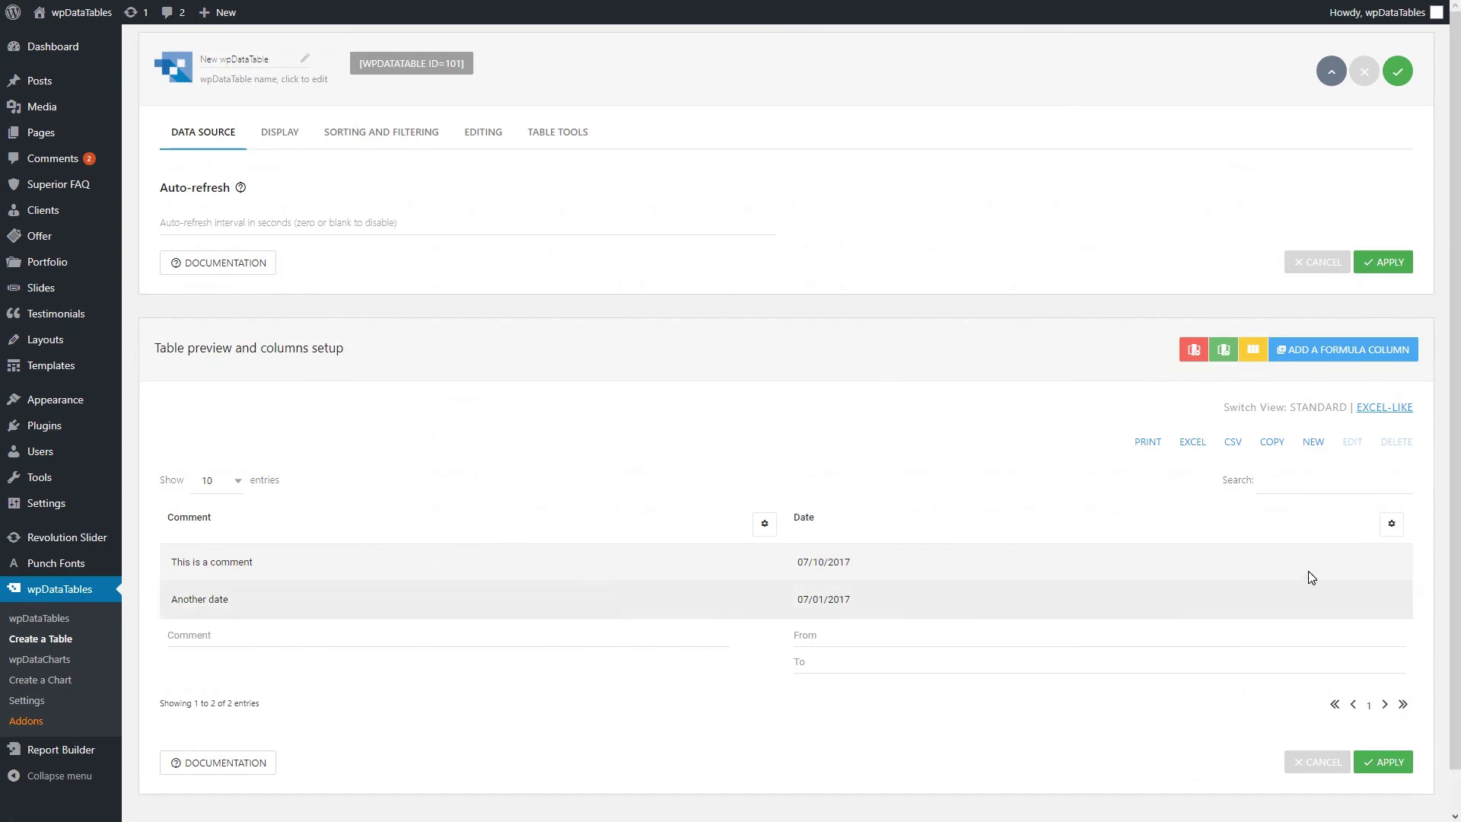
# Step: Open the Date column's conditional formatting and show its date value choices, including %TODAY%
pyautogui.click(1392, 524)
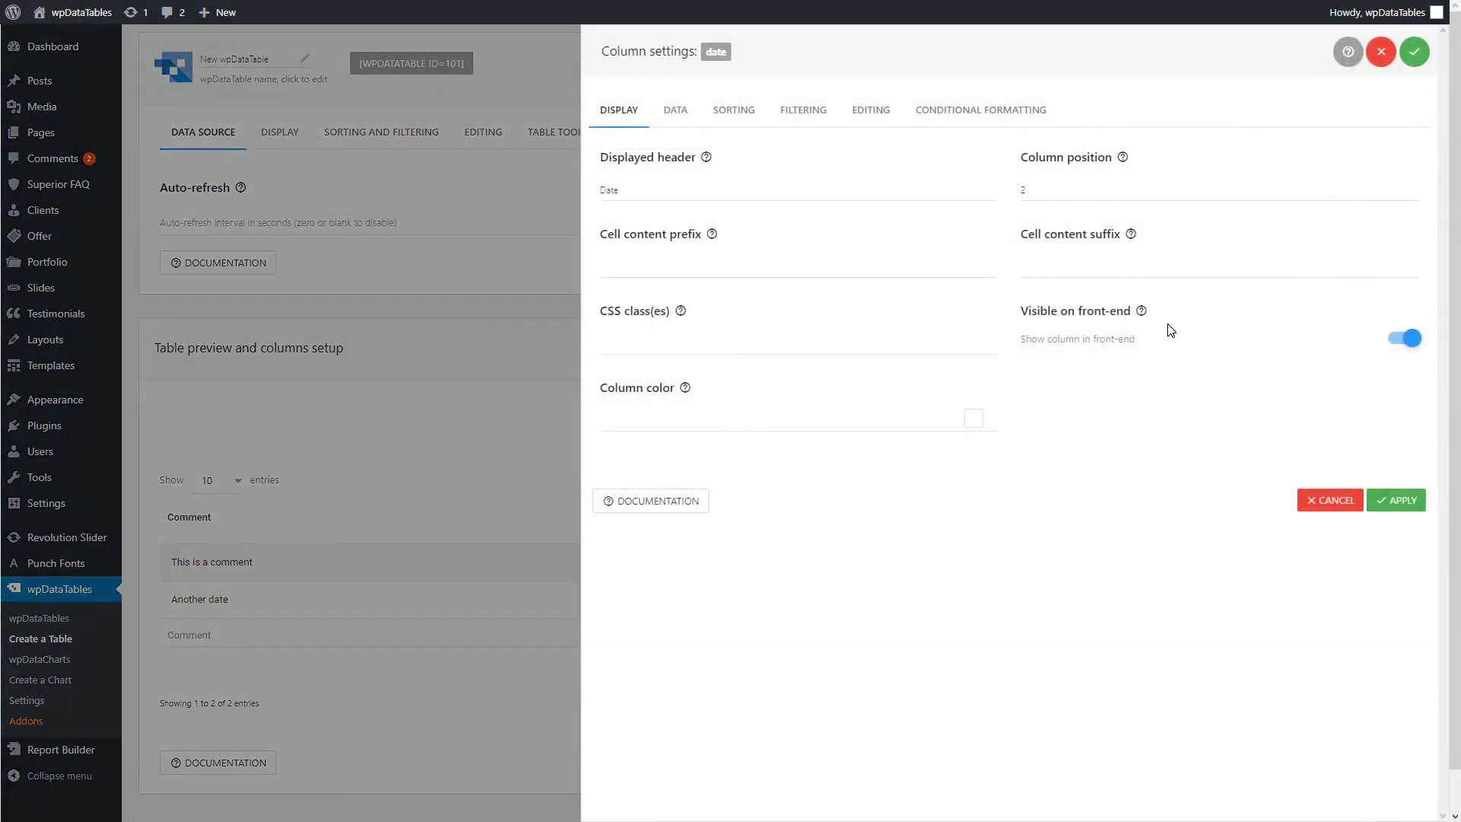
pyautogui.click(1039, 112)
pyautogui.click(978, 156)
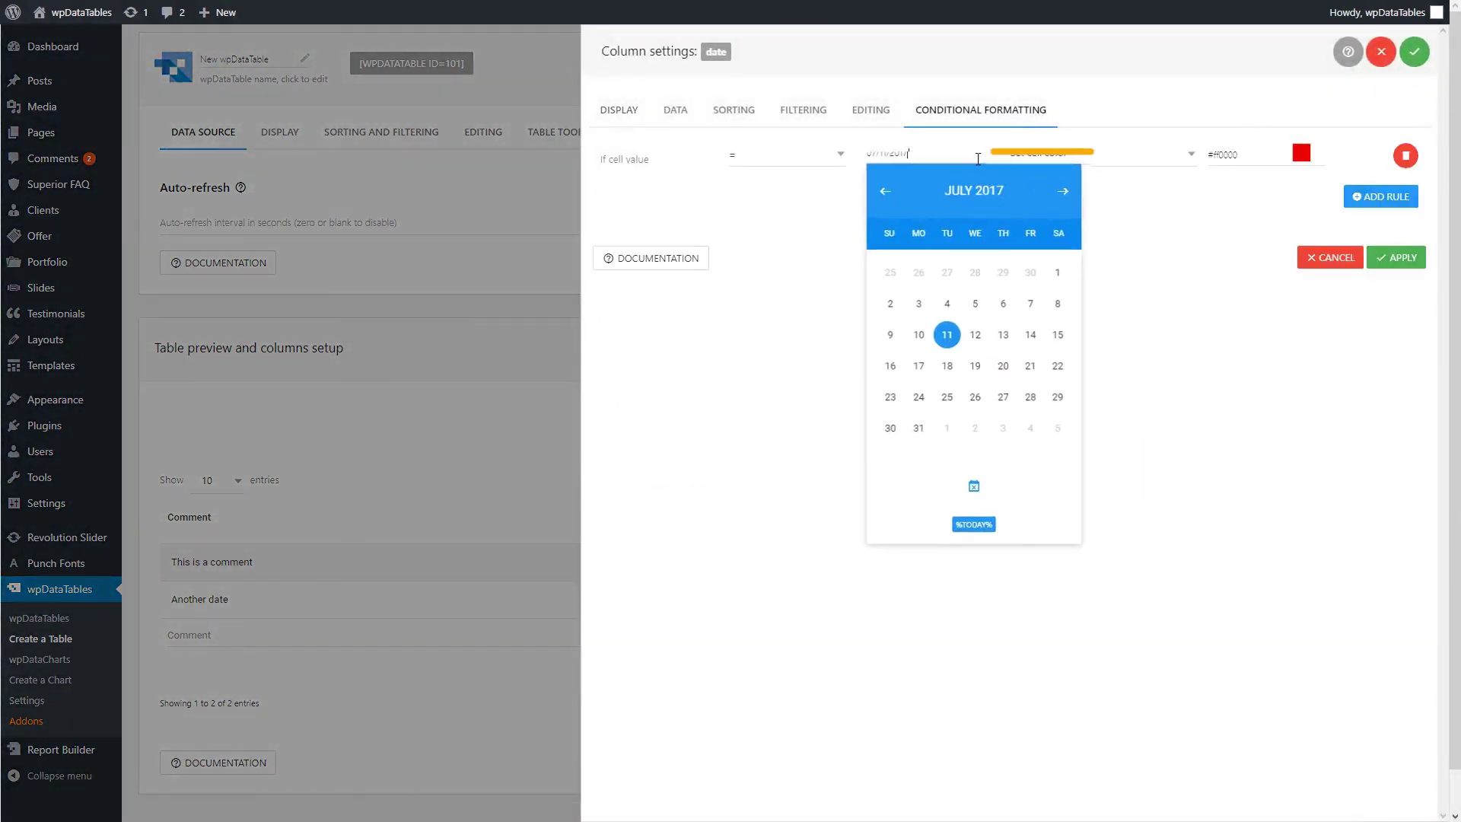
pyautogui.moveTo(984, 527)
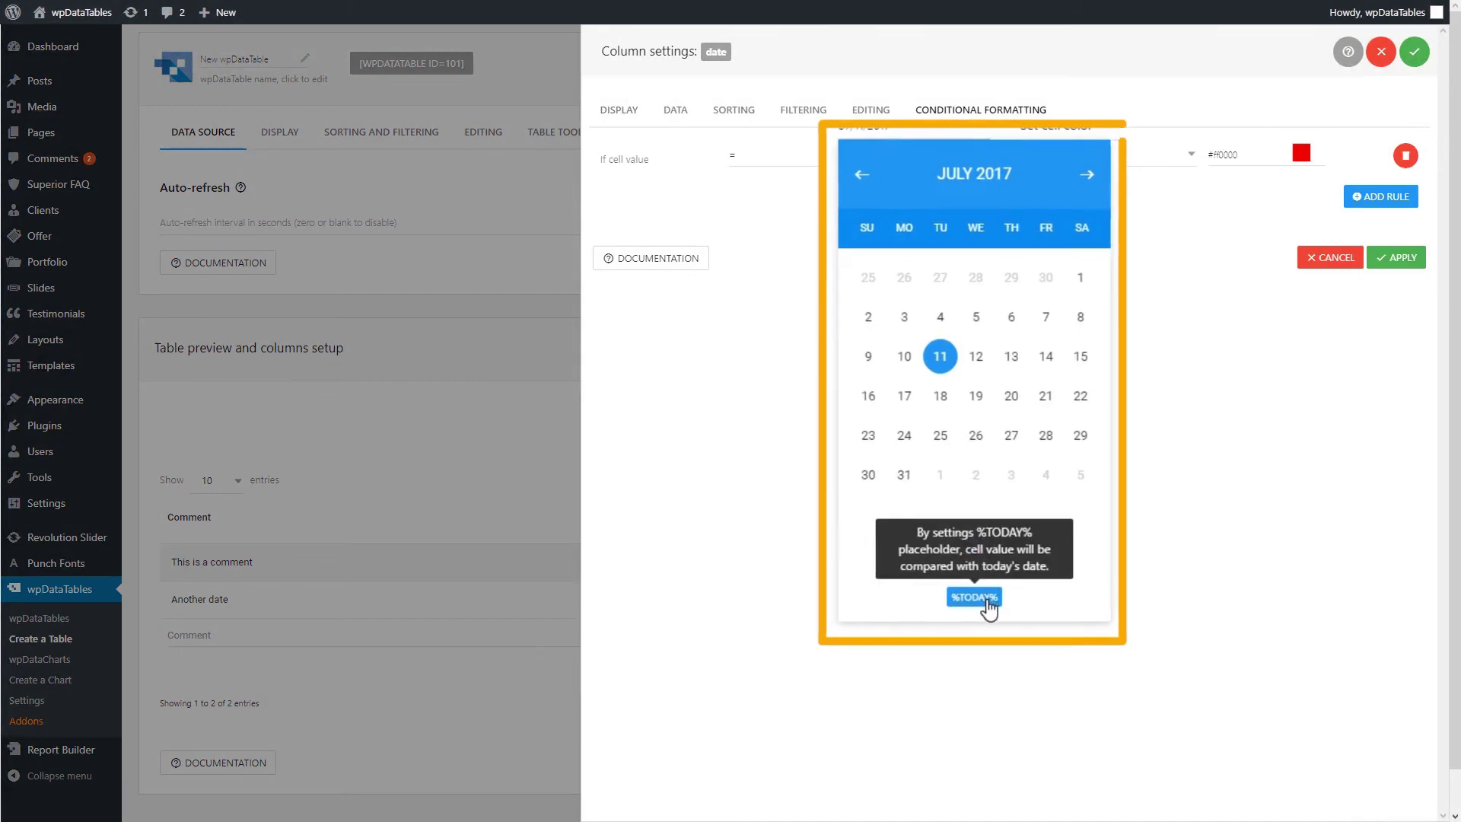